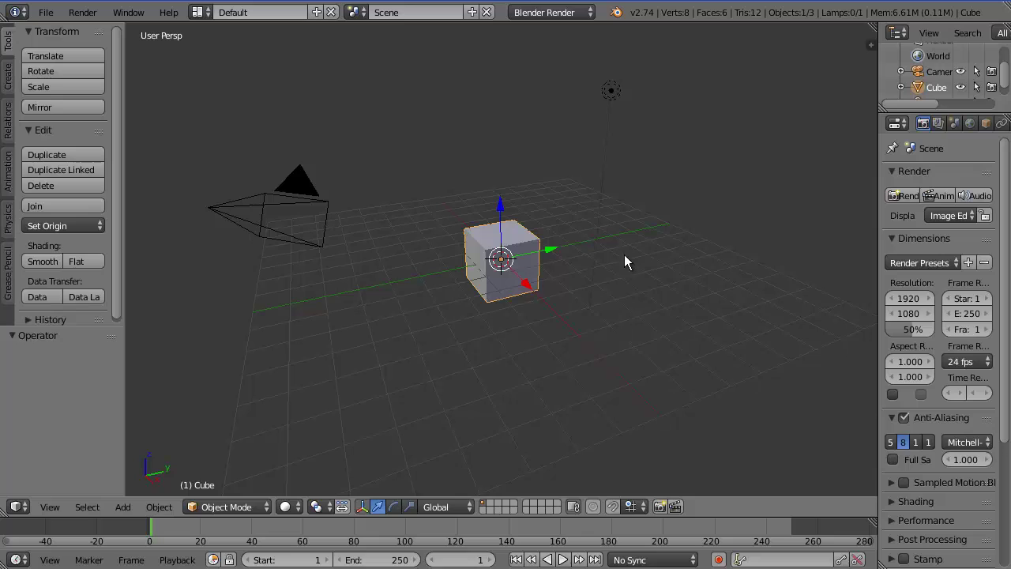
# - Delete the default cube and add a mesh plane to the scene
pyautogui.press('x')
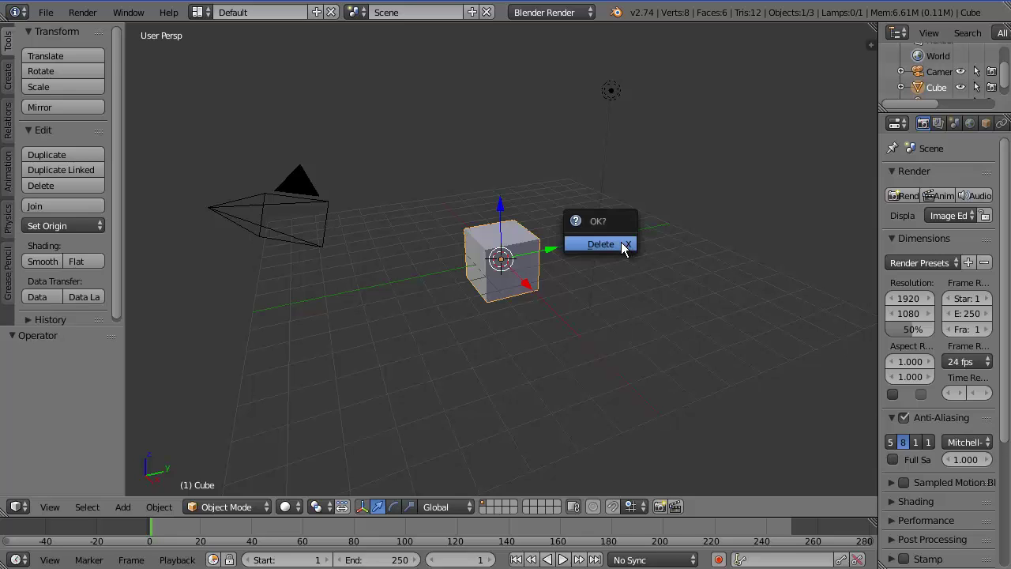
pyautogui.click(622, 245)
pyautogui.hotkey('shift', 'a')
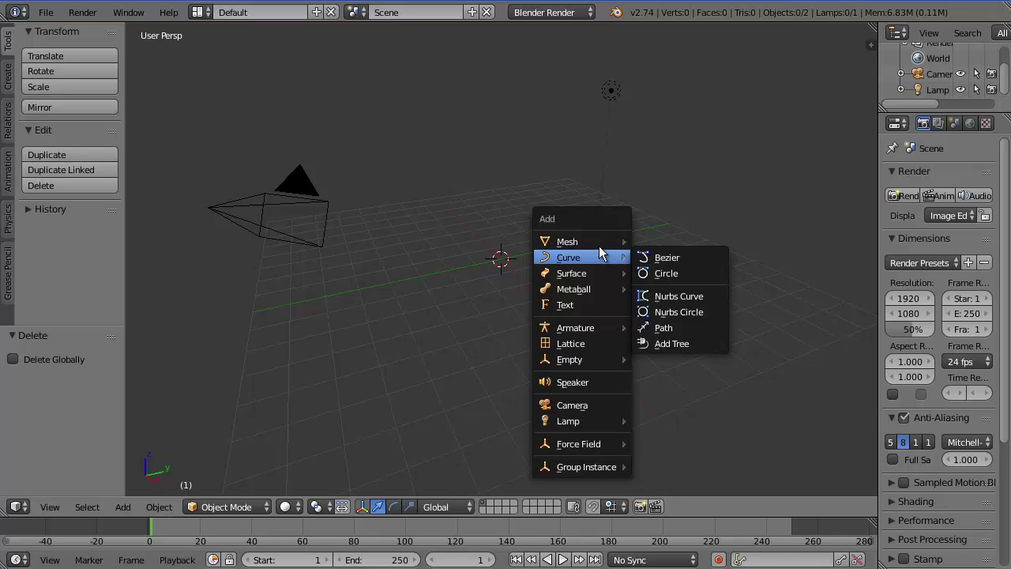
pyautogui.moveTo(601, 242)
pyautogui.click(644, 243)
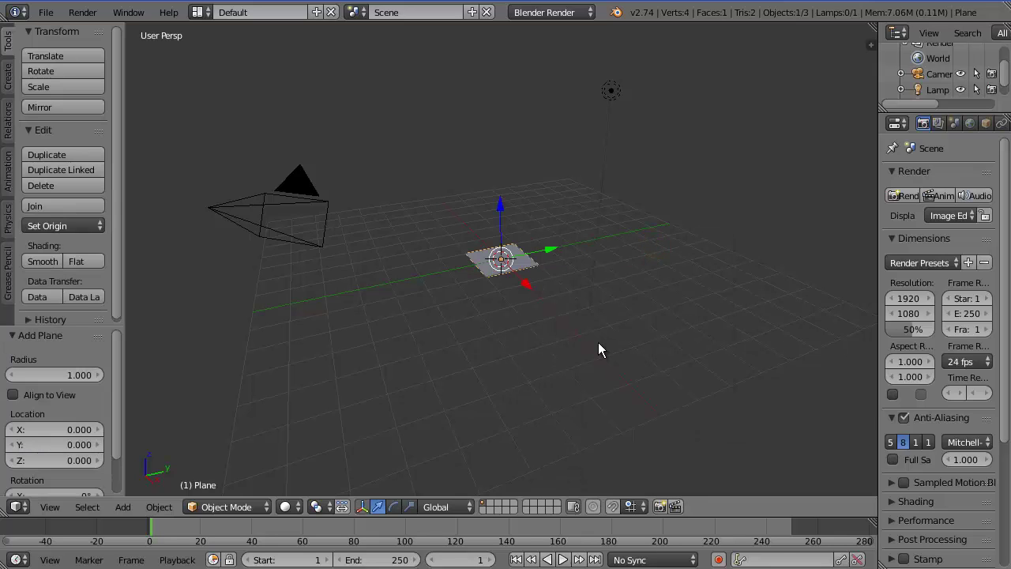
# - Scale the plane by a factor of 10 and raise it about 0.38 along the Z axis
pyautogui.press('s')
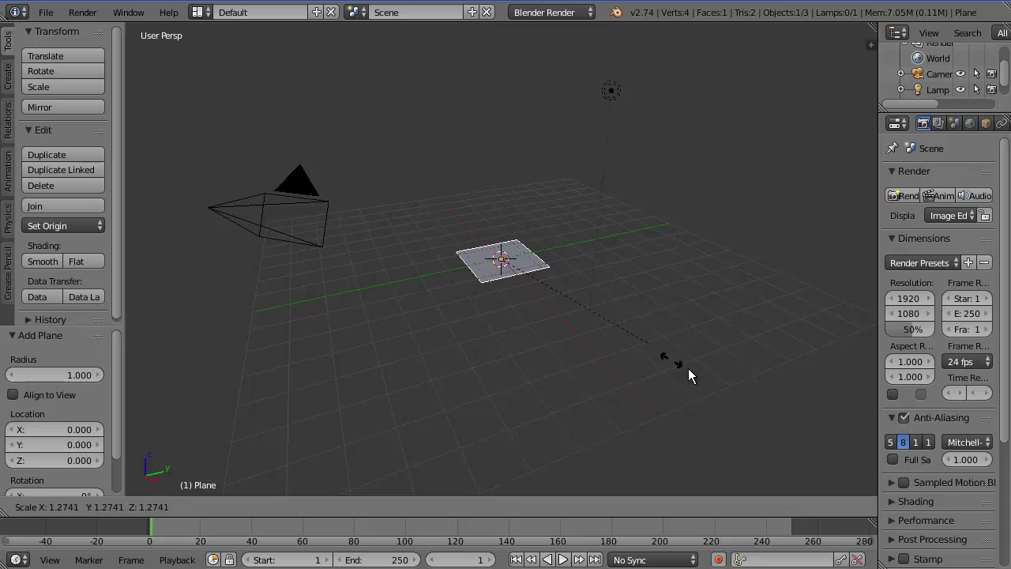
pyautogui.write('10')
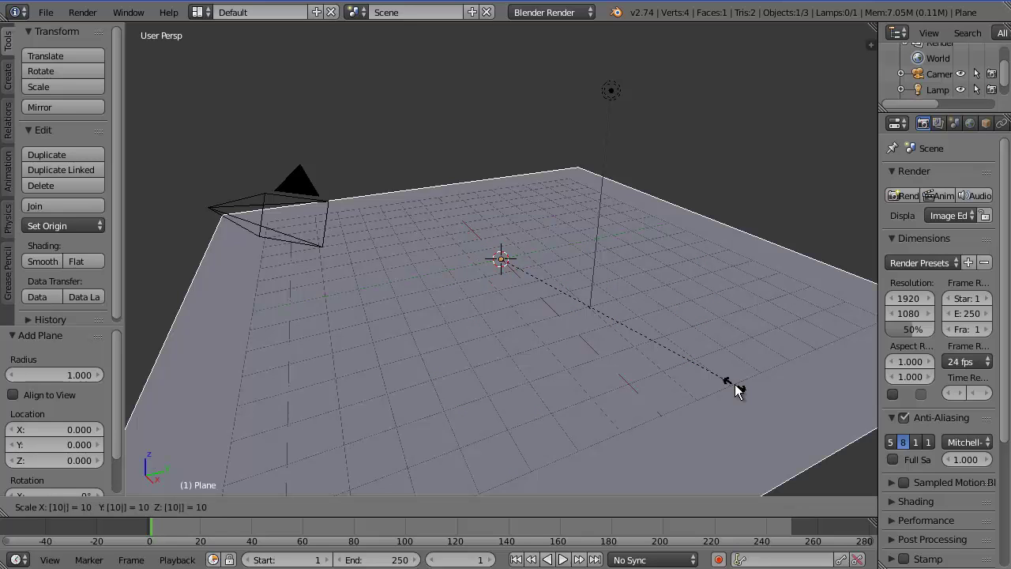
pyautogui.click(735, 389)
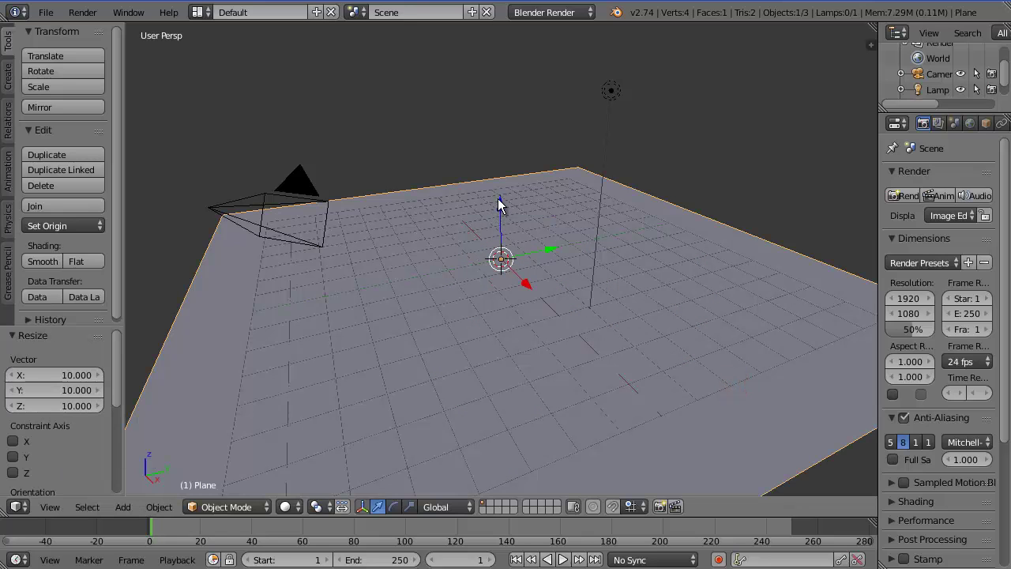
pyautogui.moveTo(500, 203); pyautogui.dragTo(502, 188)
pyautogui.moveTo(624, 296); pyautogui.dragTo(583, 312, button='middle')
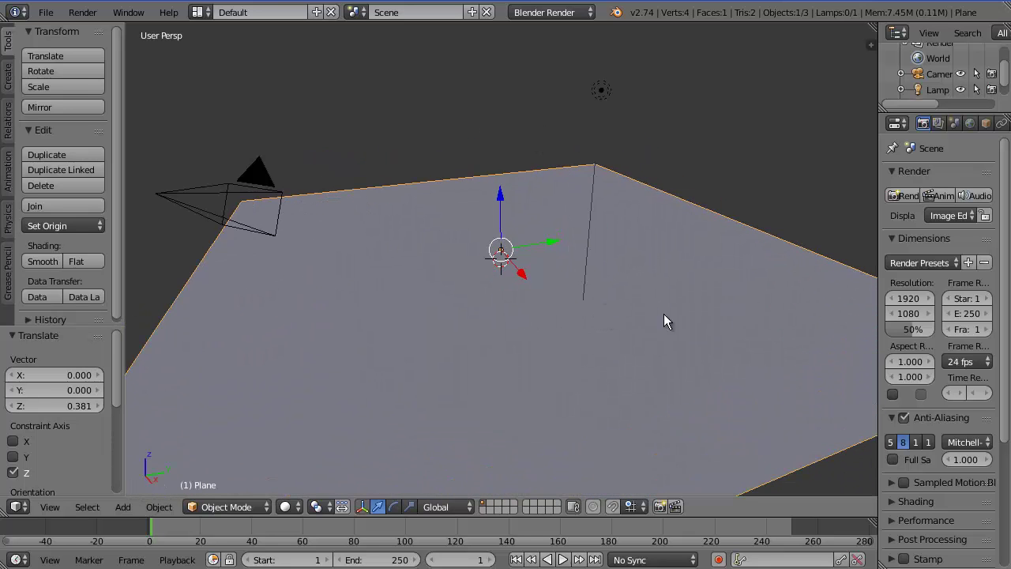
pyautogui.moveTo(661, 289); pyautogui.dragTo(711, 273, button='middle')
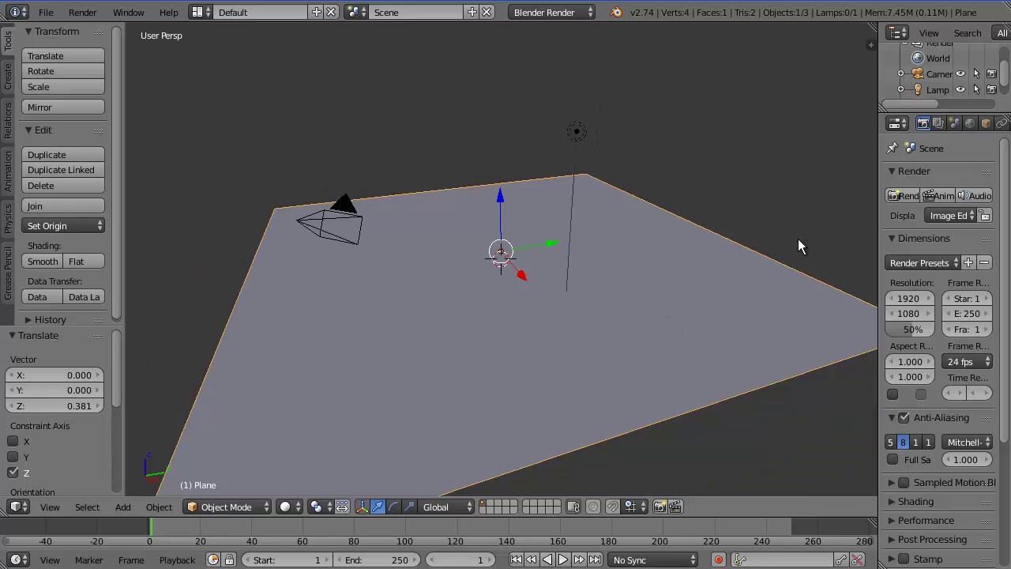
# - Add a Displace modifier to the plane and create a new texture for it
pyautogui.scroll(-2, 972, 122)
pyautogui.scroll(-3, 972, 123)
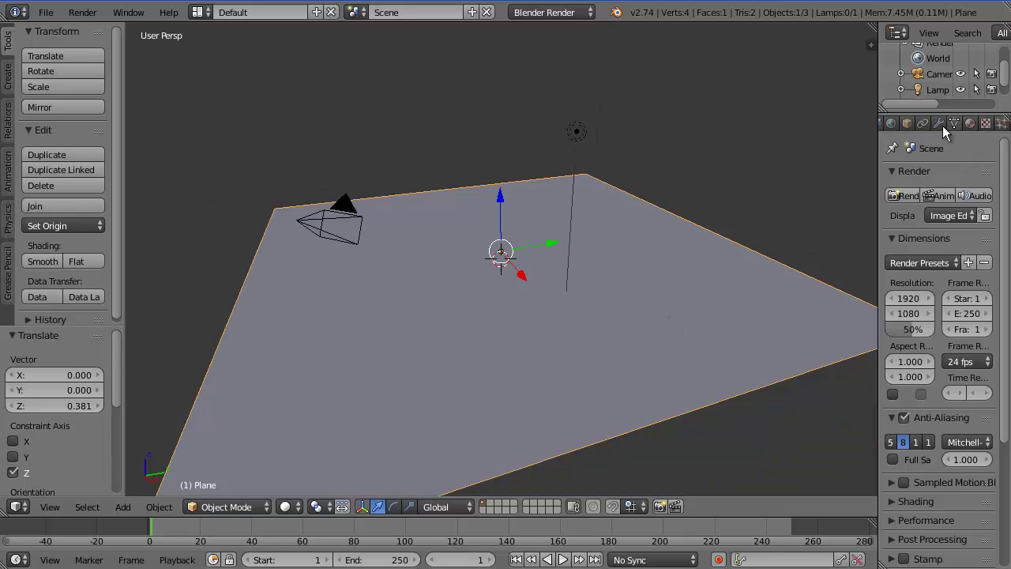
pyautogui.click(940, 124)
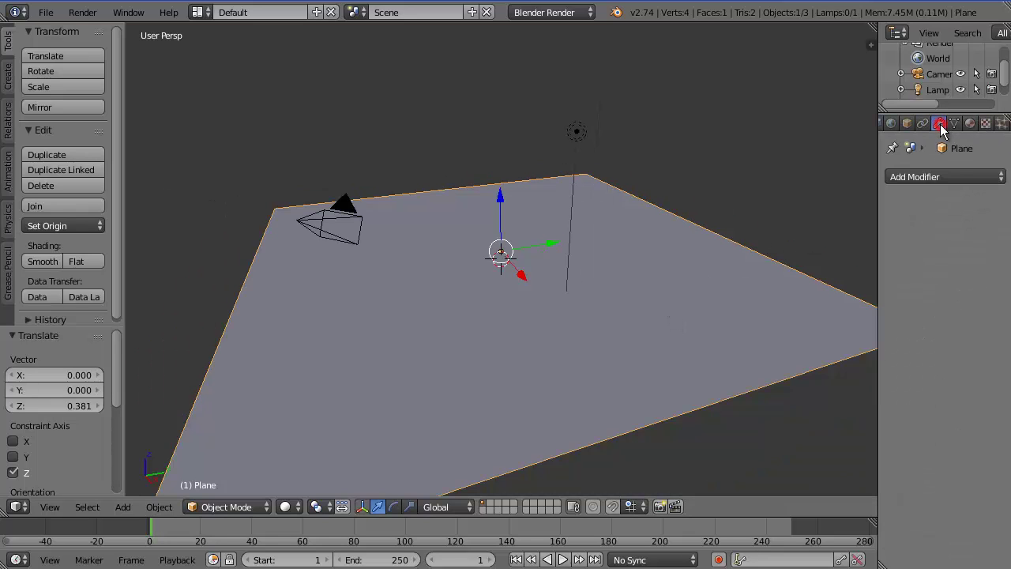
pyautogui.click(957, 177)
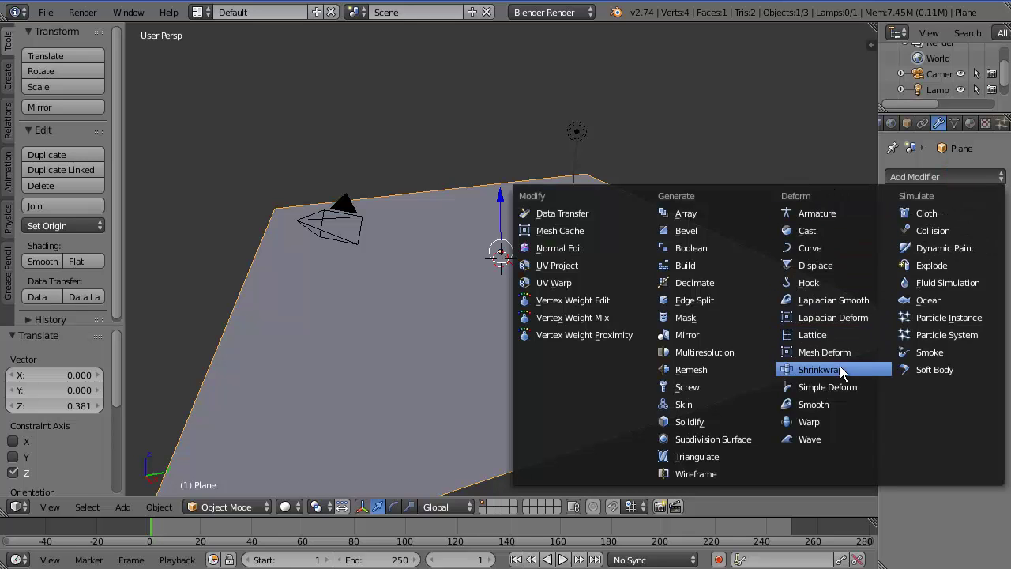
pyautogui.click(814, 266)
pyautogui.moveTo(685, 301)
pyautogui.mouseDown(button='middle')
pyautogui.moveTo(674, 286)
pyautogui.moveTo(689, 314)
pyautogui.mouseUp(button='middle')
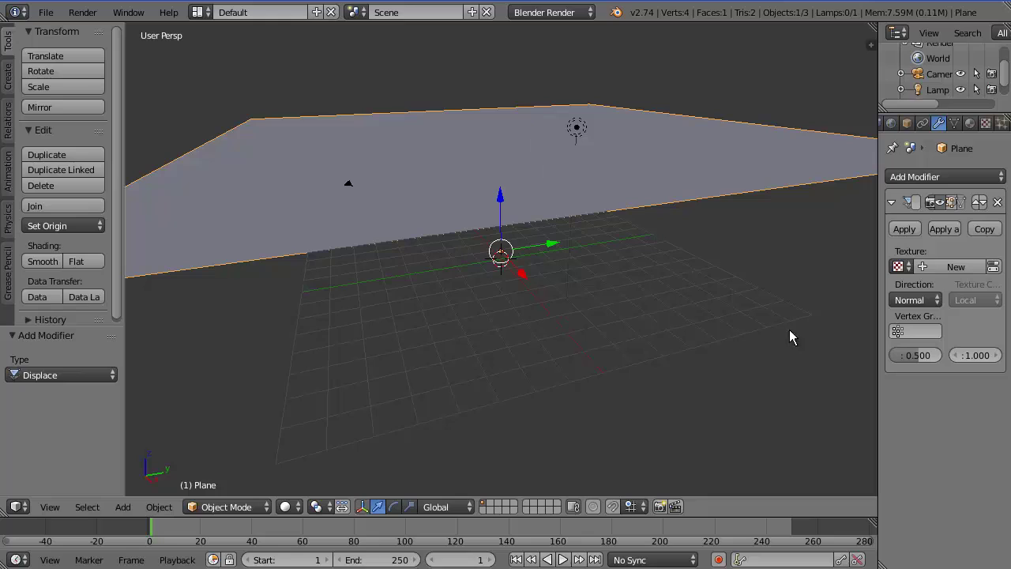
pyautogui.click(940, 266)
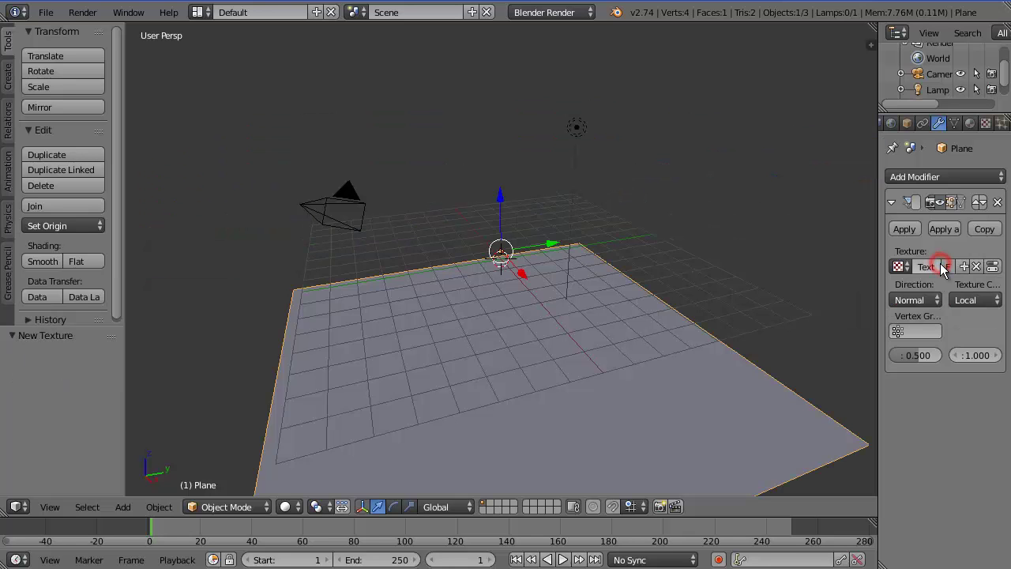
pyautogui.moveTo(833, 315); pyautogui.dragTo(799, 288, button='middle')
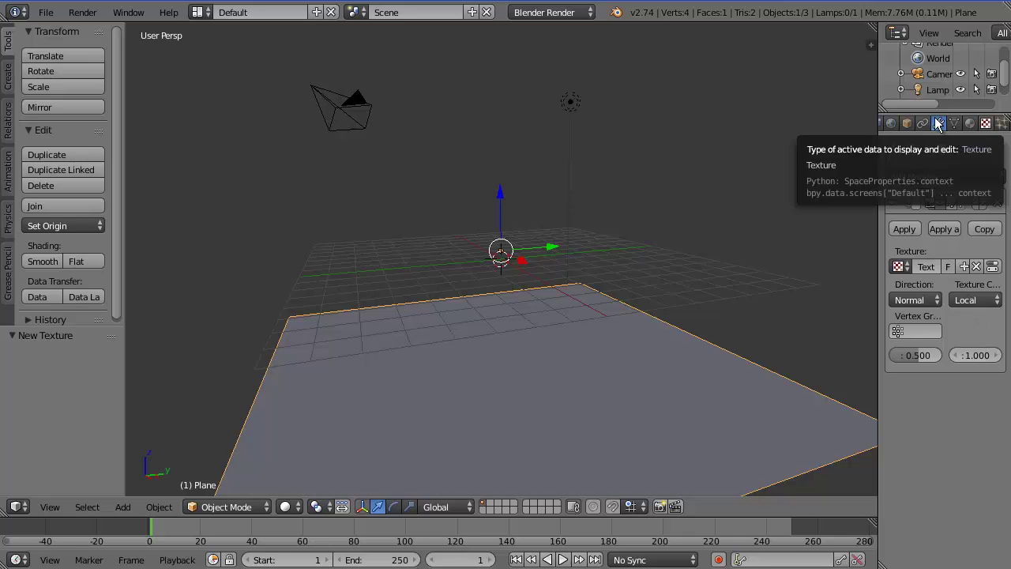
# - Switch the render engine to Cycles Render and set the displacement texture's type to Clouds
pyautogui.click(556, 13)
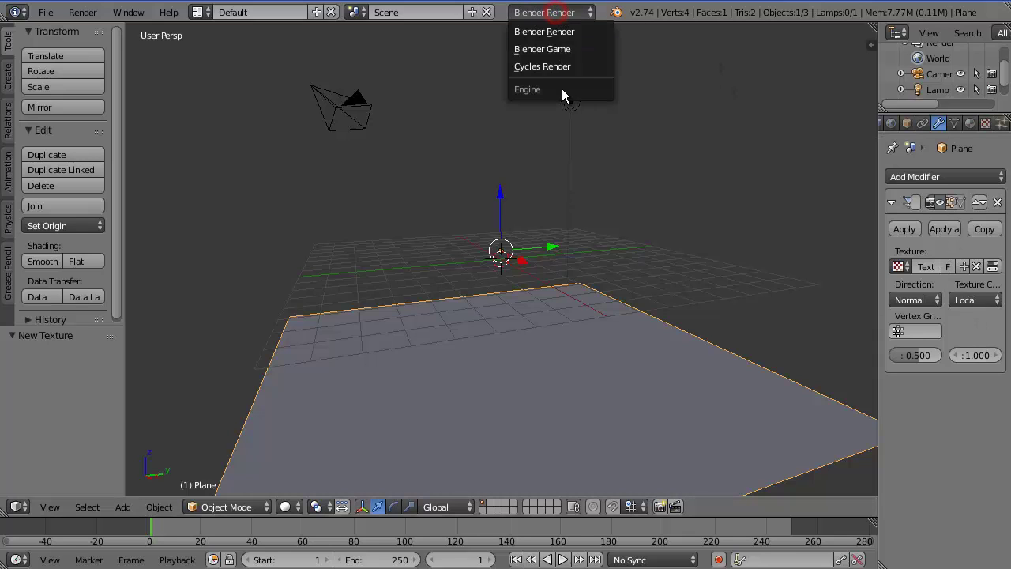
pyautogui.click(561, 67)
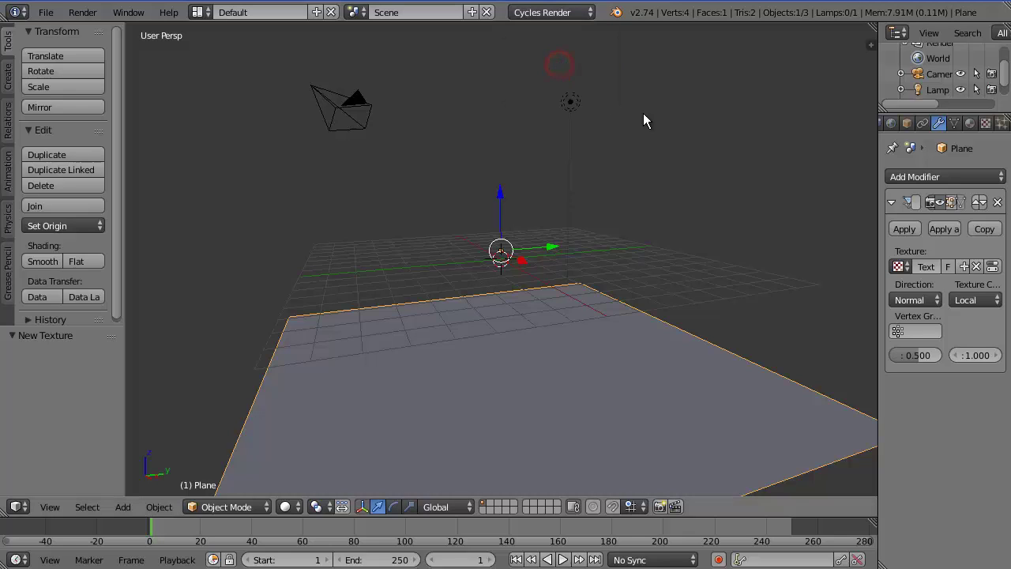
pyautogui.click(985, 124)
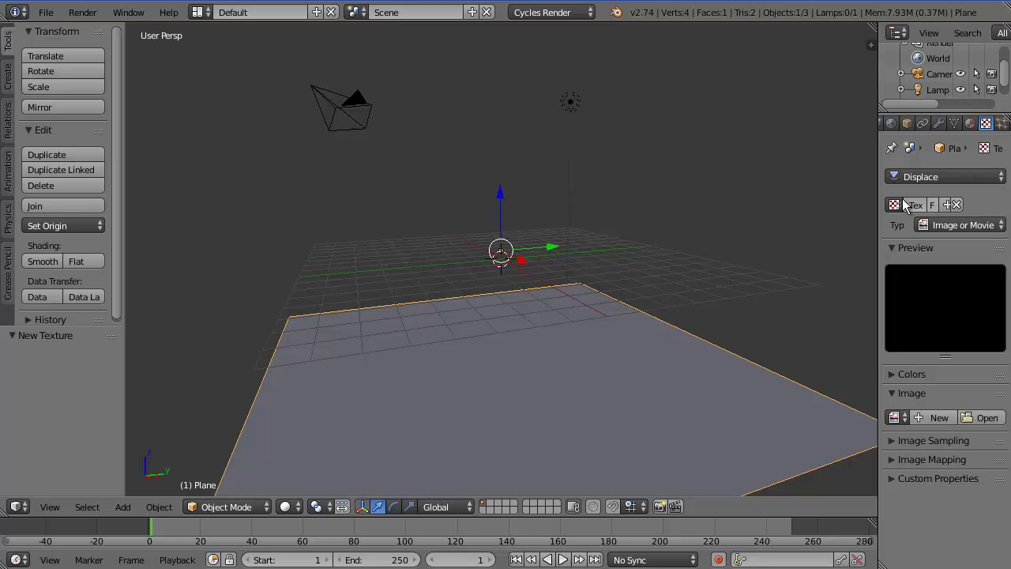
pyautogui.click(979, 225)
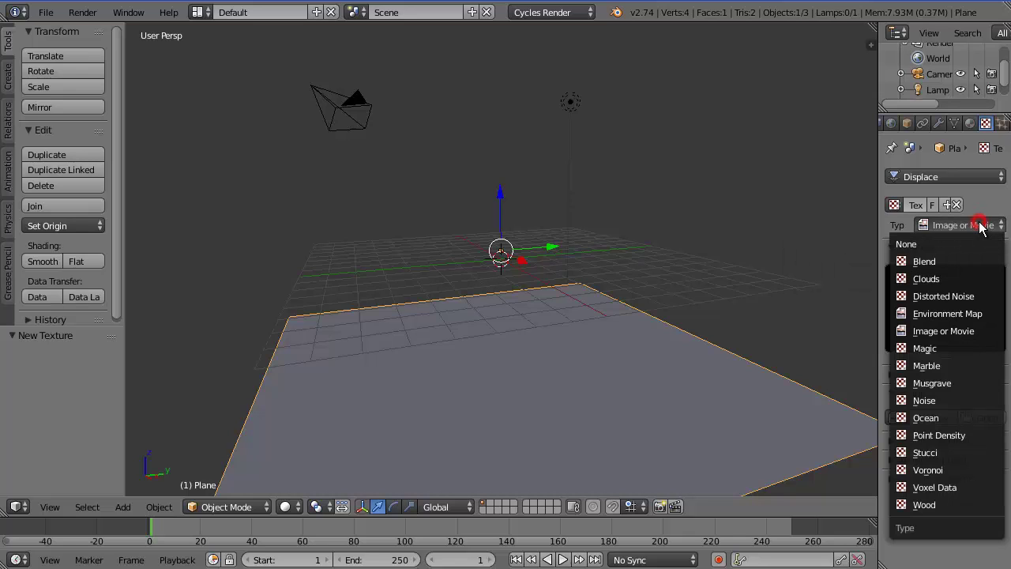
pyautogui.click(933, 281)
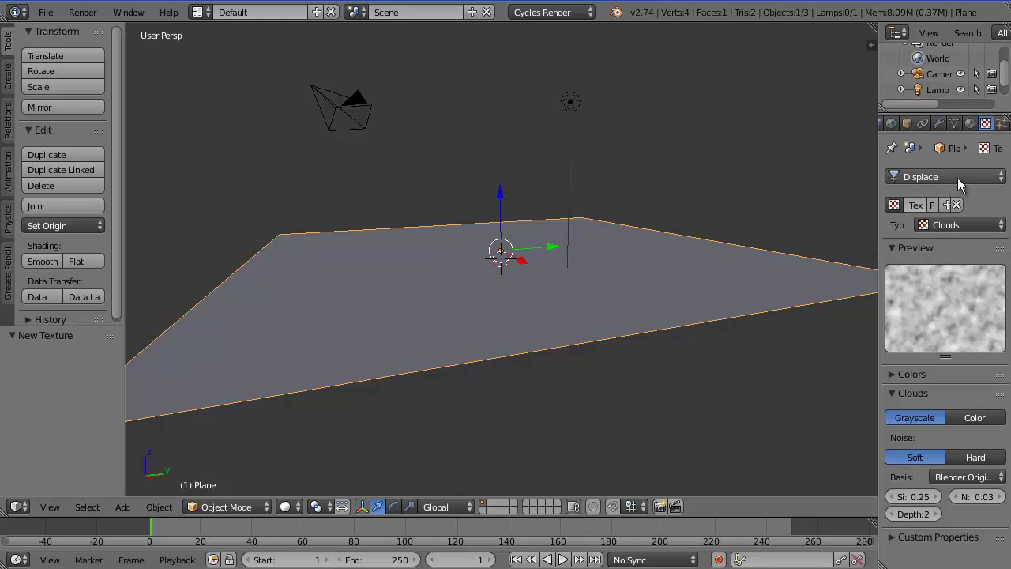
# - Widen the modifier properties area and subdivide the whole plane five times in Edit Mode, returning to Object Mode
pyautogui.click(938, 123)
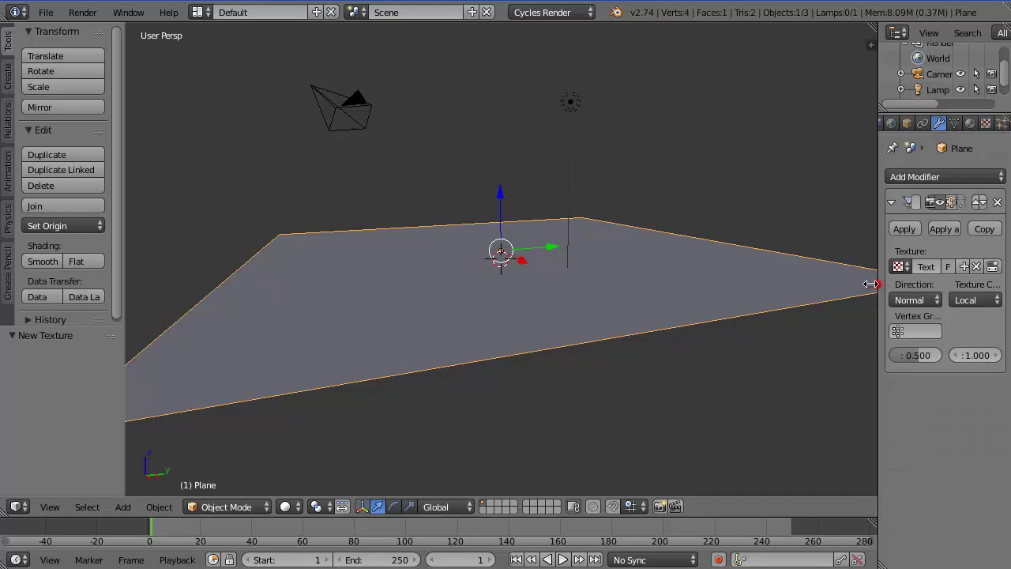
pyautogui.moveTo(876, 283); pyautogui.dragTo(803, 284)
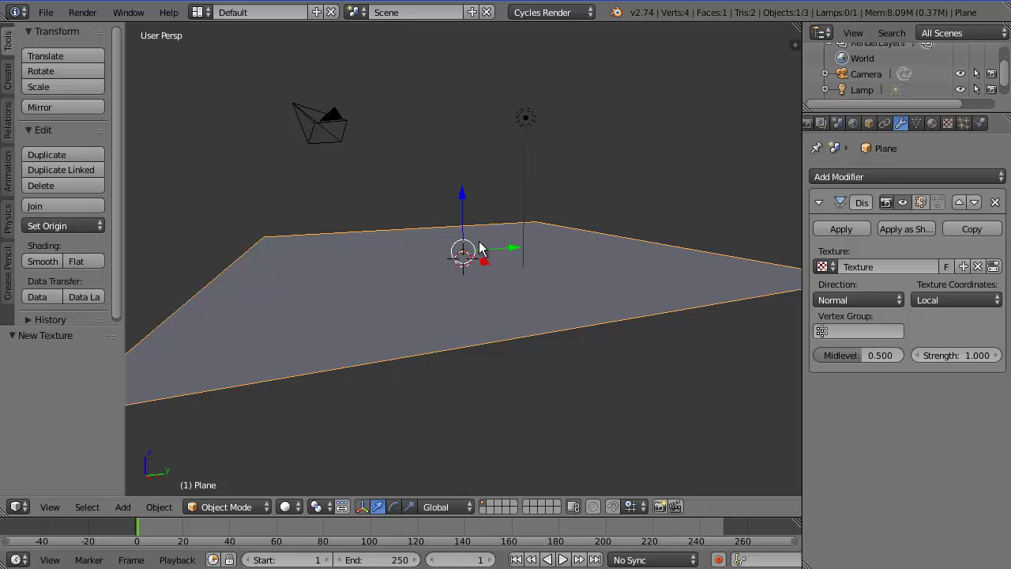
pyautogui.press('Tab')
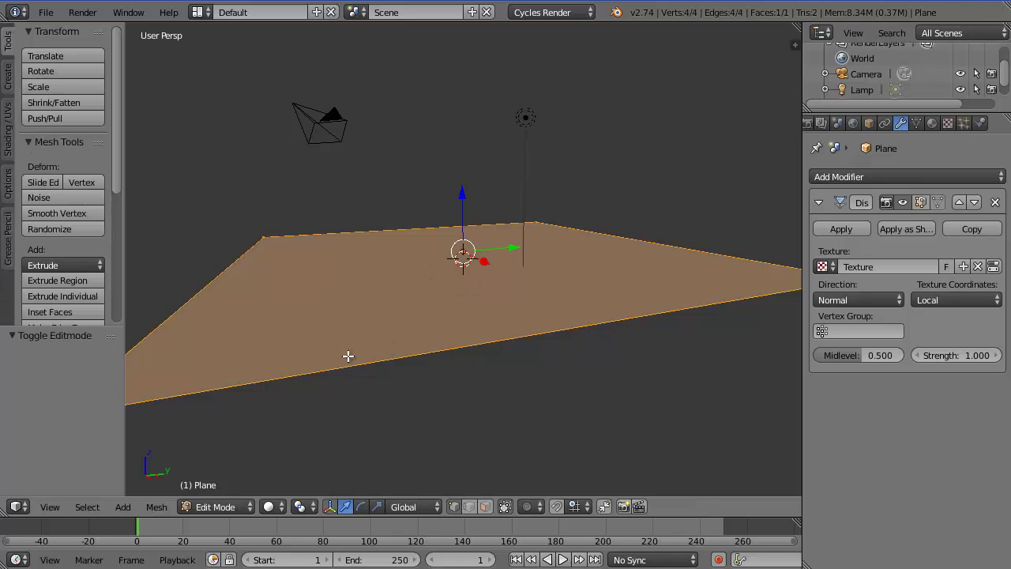
pyautogui.moveTo(117, 172); pyautogui.dragTo(117, 255)
pyautogui.click(63, 196)
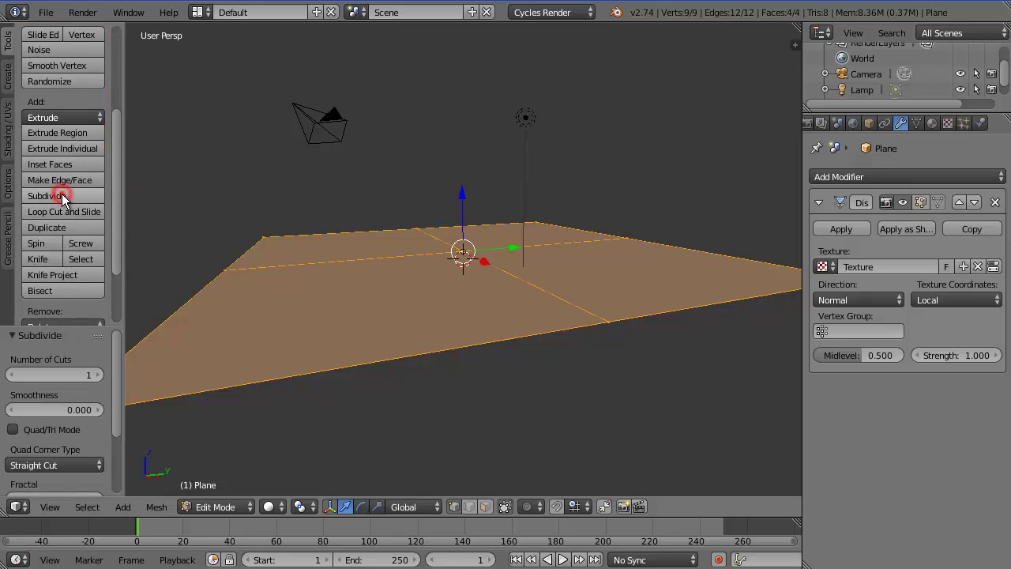
pyautogui.click(63, 196)
pyautogui.click(63, 196)
pyautogui.click(63, 196)
pyautogui.click(64, 196)
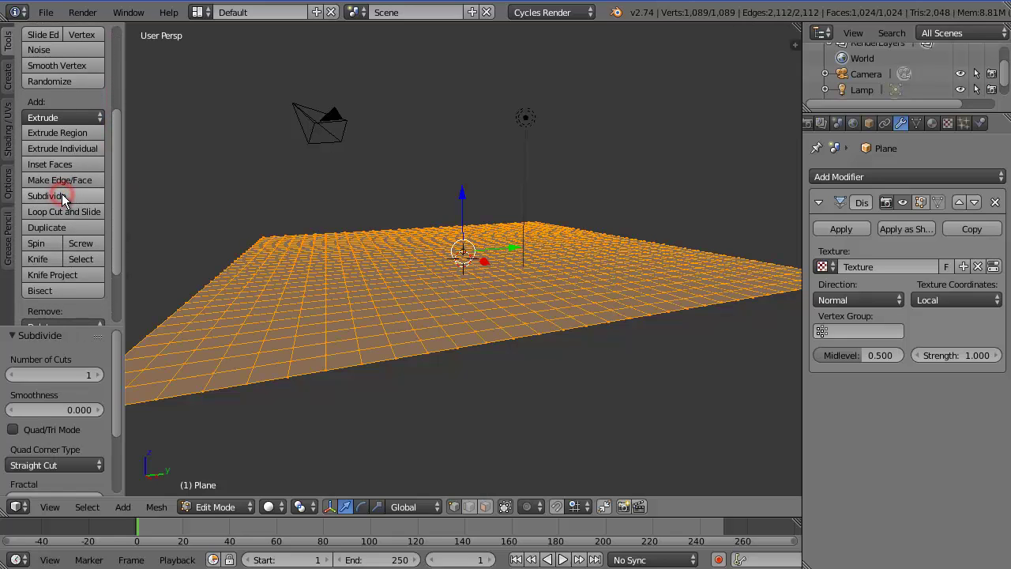
pyautogui.moveTo(662, 364); pyautogui.dragTo(510, 323, button='middle')
pyautogui.moveTo(679, 427); pyautogui.dragTo(613, 416, button='middle')
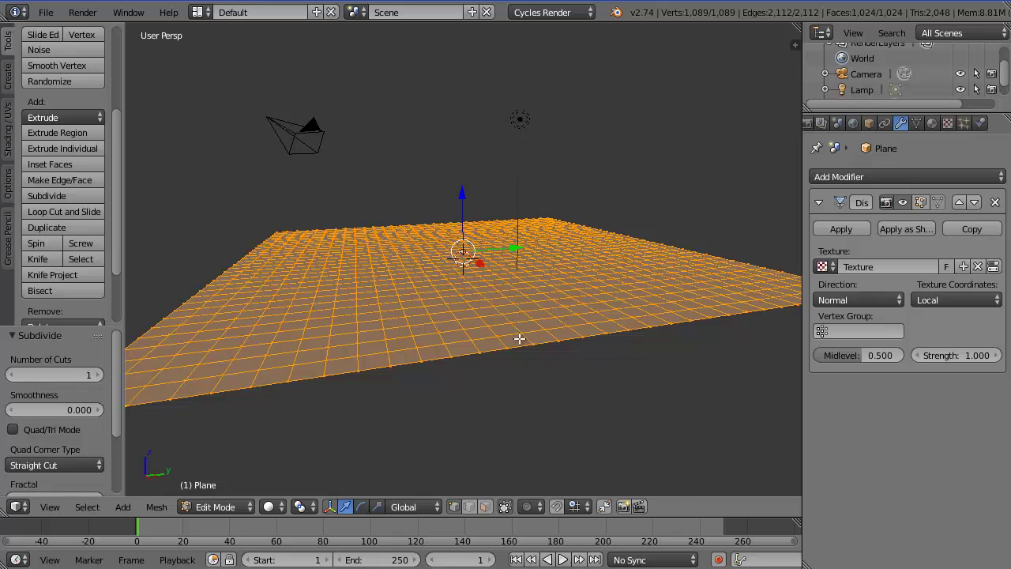
pyautogui.press('Tab')
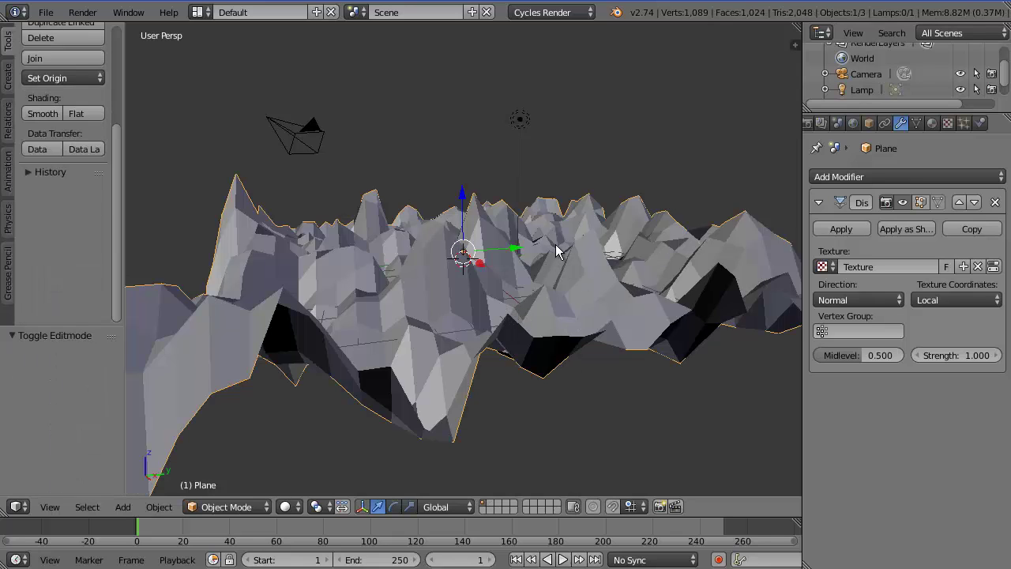
# - Set the Displace modifier's strength to 0.1
pyautogui.moveTo(592, 264); pyautogui.dragTo(667, 355, button='middle')
pyautogui.scroll(3, 527, 312)
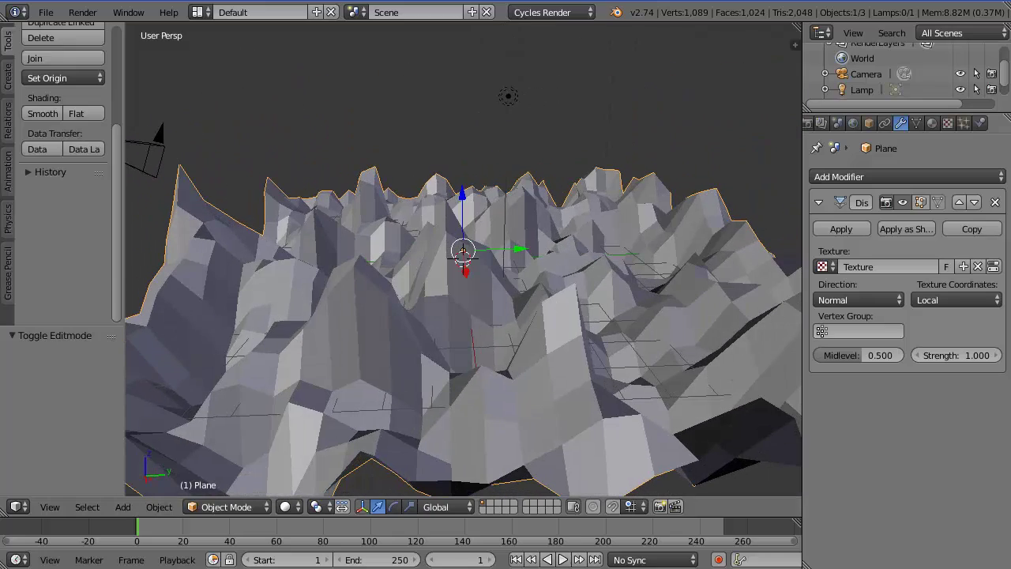
pyautogui.click(966, 355)
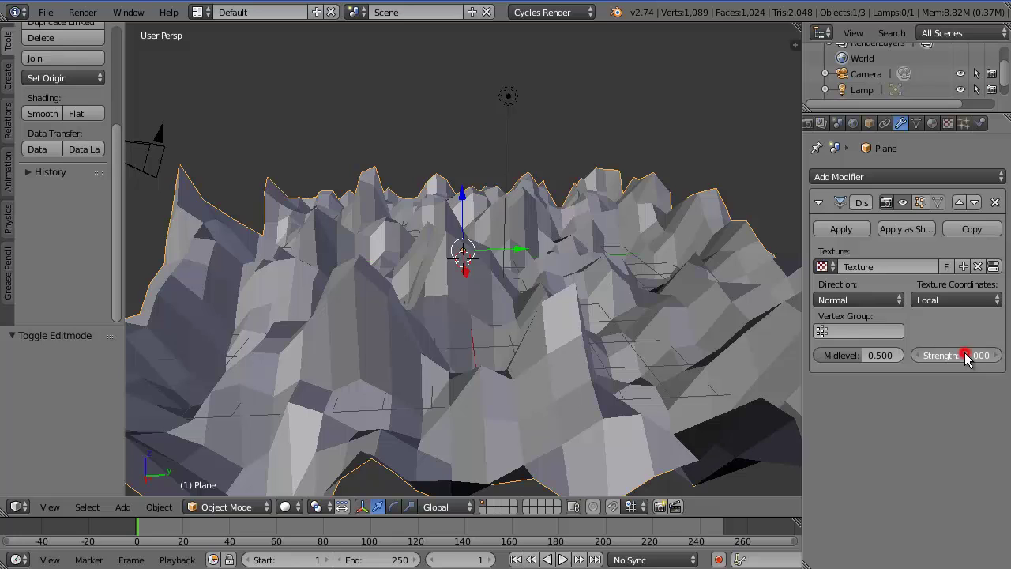
pyautogui.write('0.2')
pyautogui.press('Return')
pyautogui.keyDown('ctrl'); pyautogui.scroll(-1, 954, 352); pyautogui.keyUp('ctrl')
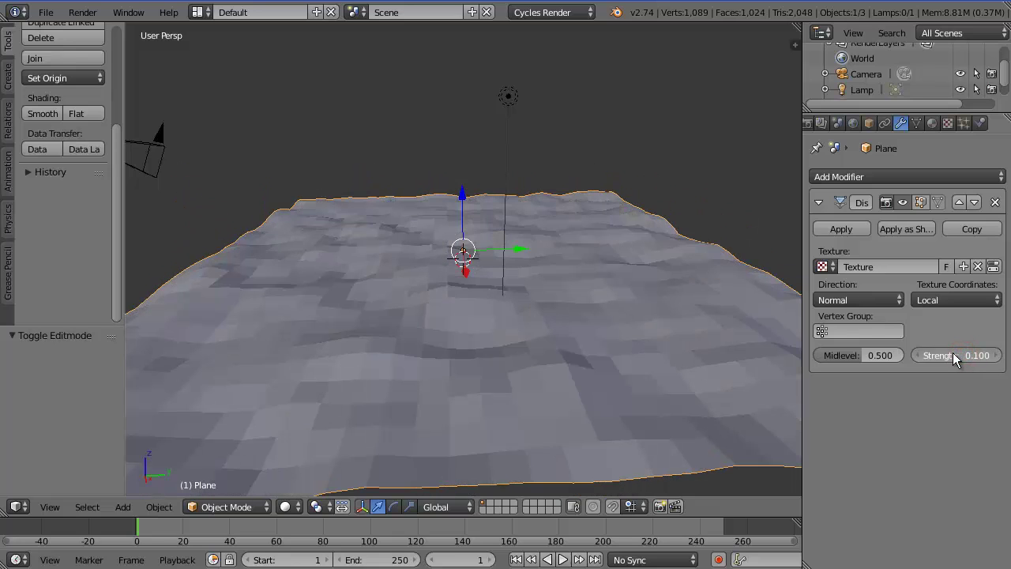
# - Subdivide the entire plane mesh once more in Edit Mode and return to Object Mode
pyautogui.press('Tab')
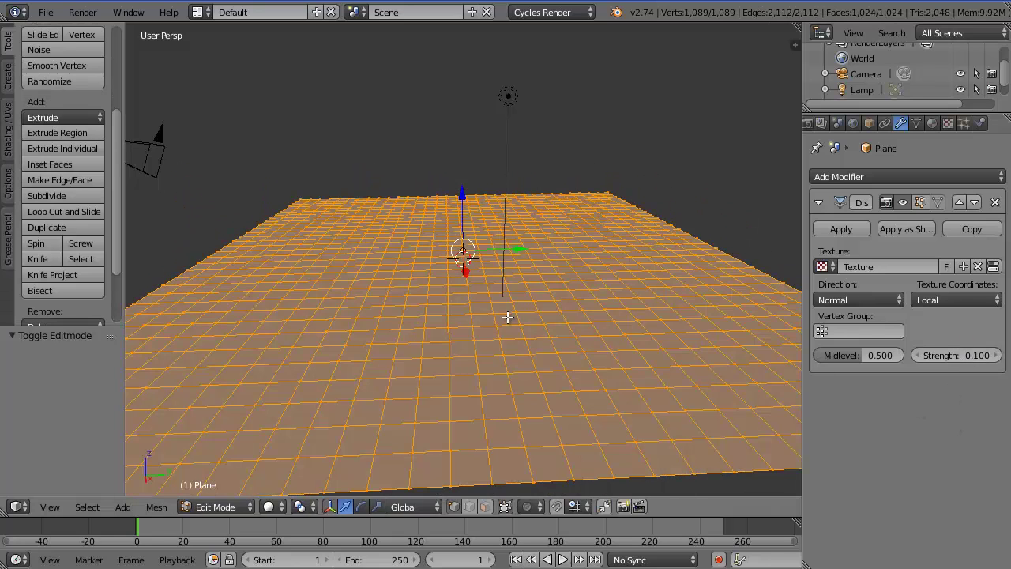
pyautogui.click(46, 196)
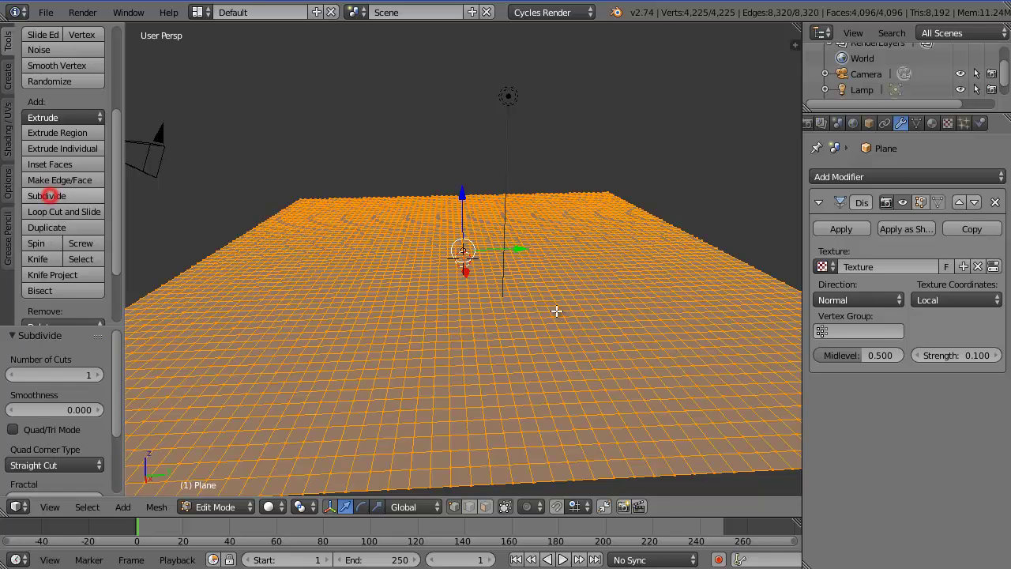
pyautogui.press('Tab')
pyautogui.moveTo(613, 368); pyautogui.dragTo(501, 353, button='middle')
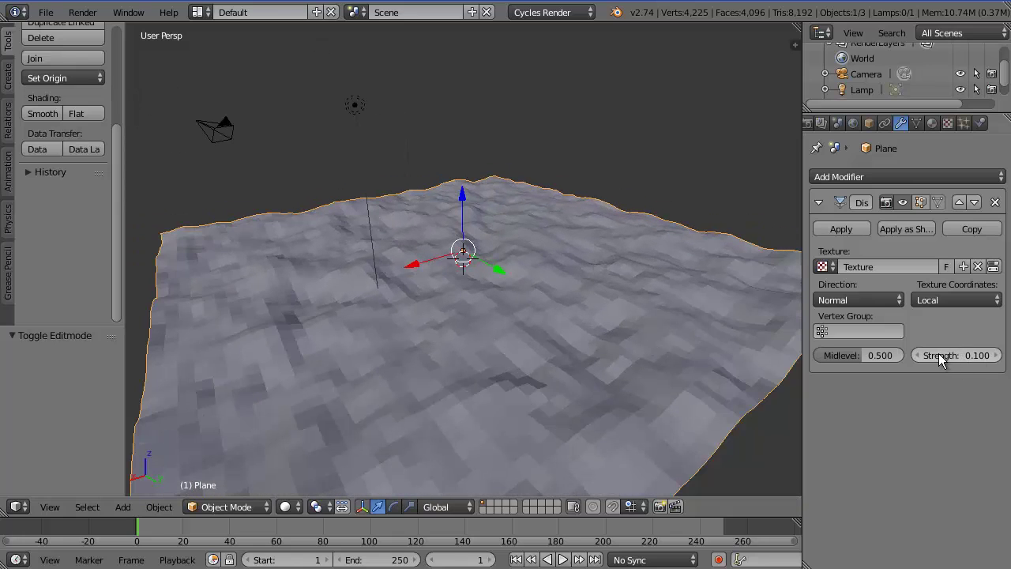
# - Change the displacement texture's type to Marble
pyautogui.click(948, 124)
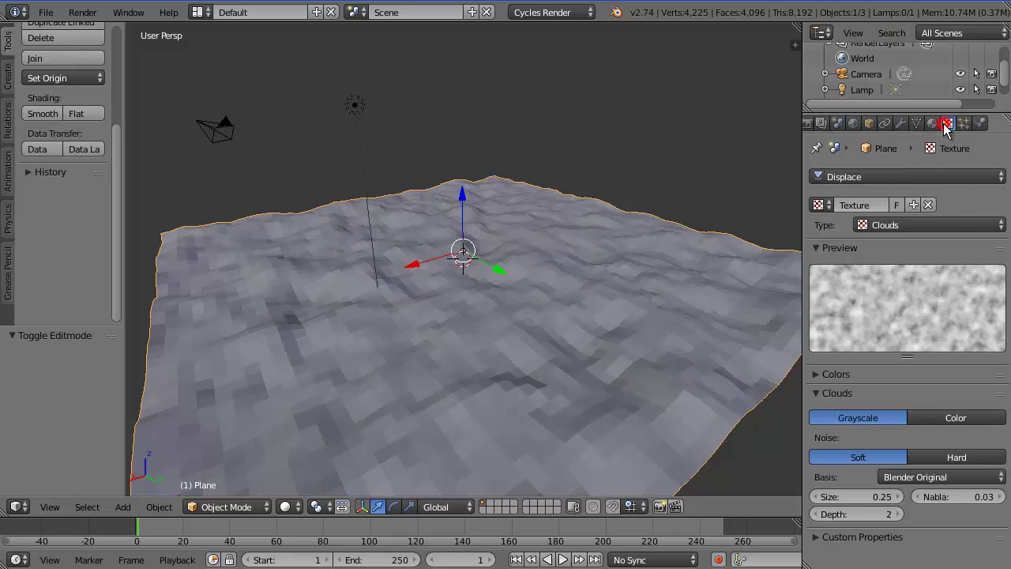
pyautogui.click(925, 225)
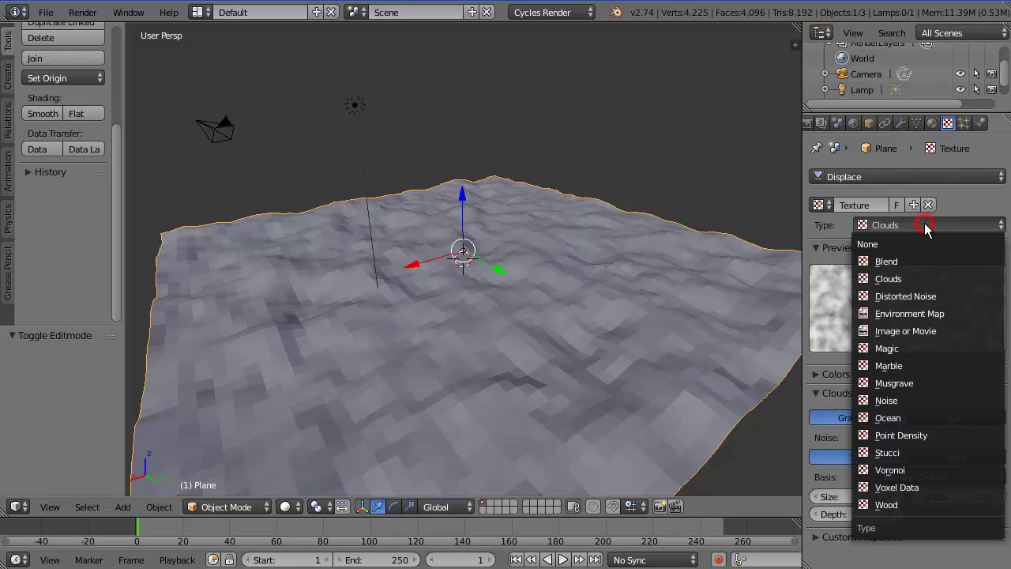
pyautogui.click(921, 362)
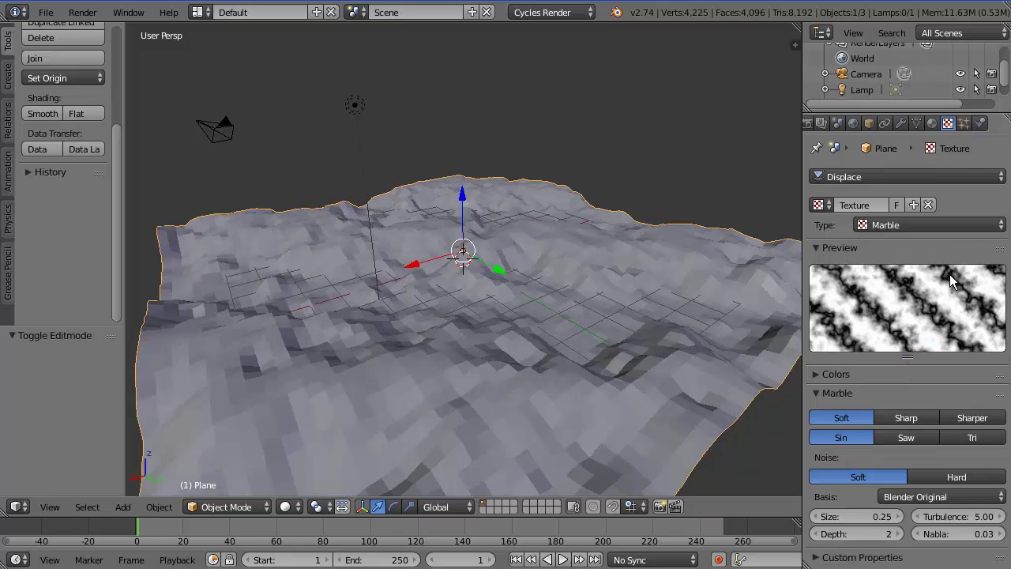
# - Change the displacement texture's type to Clouds and inspect the resulting surface on the plane
pyautogui.moveTo(616, 318); pyautogui.dragTo(485, 326, button='middle')
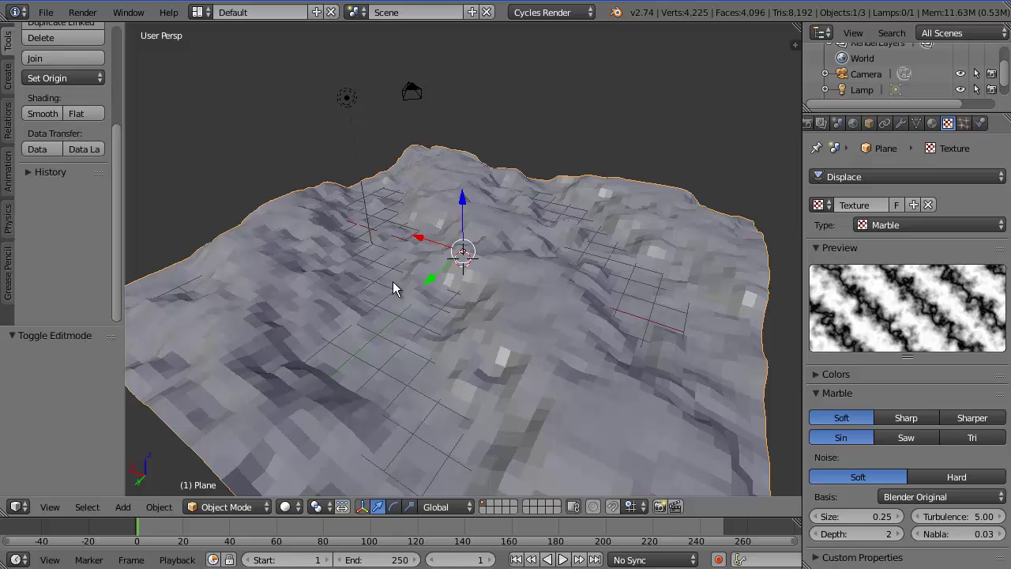
pyautogui.moveTo(637, 277); pyautogui.dragTo(509, 293, button='middle')
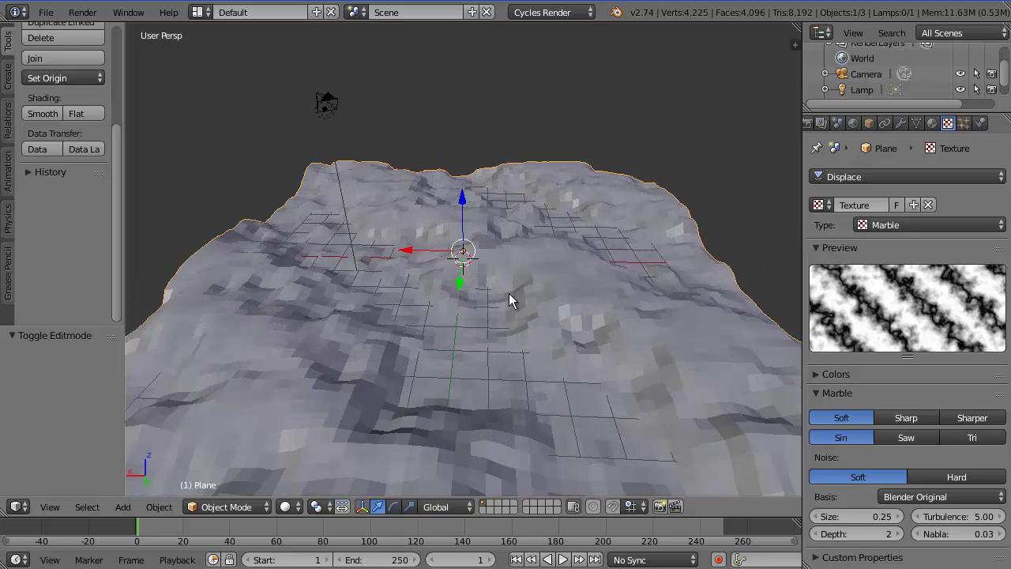
pyautogui.click(968, 224)
pyautogui.click(915, 283)
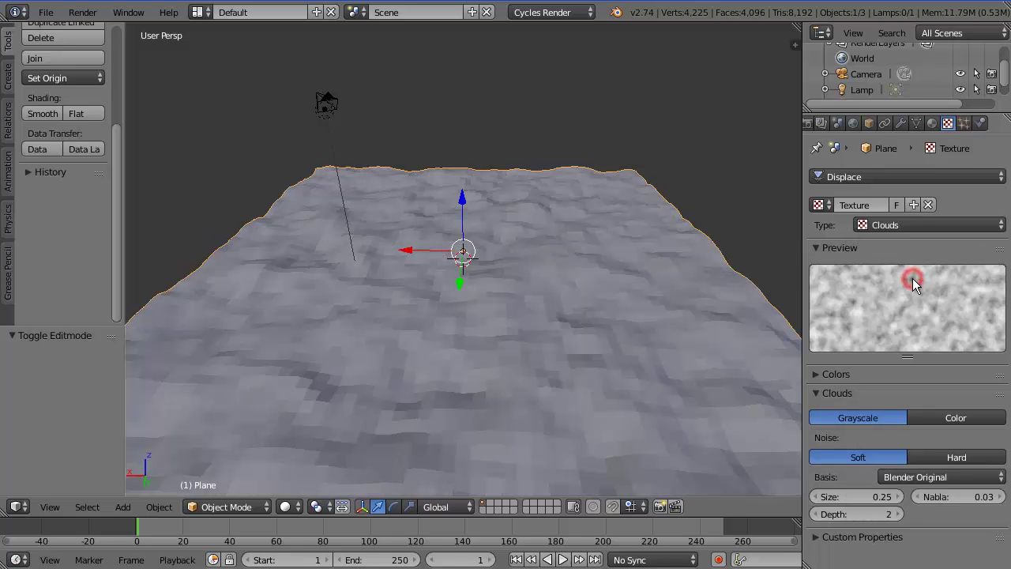
pyautogui.moveTo(686, 375); pyautogui.dragTo(434, 246, button='middle')
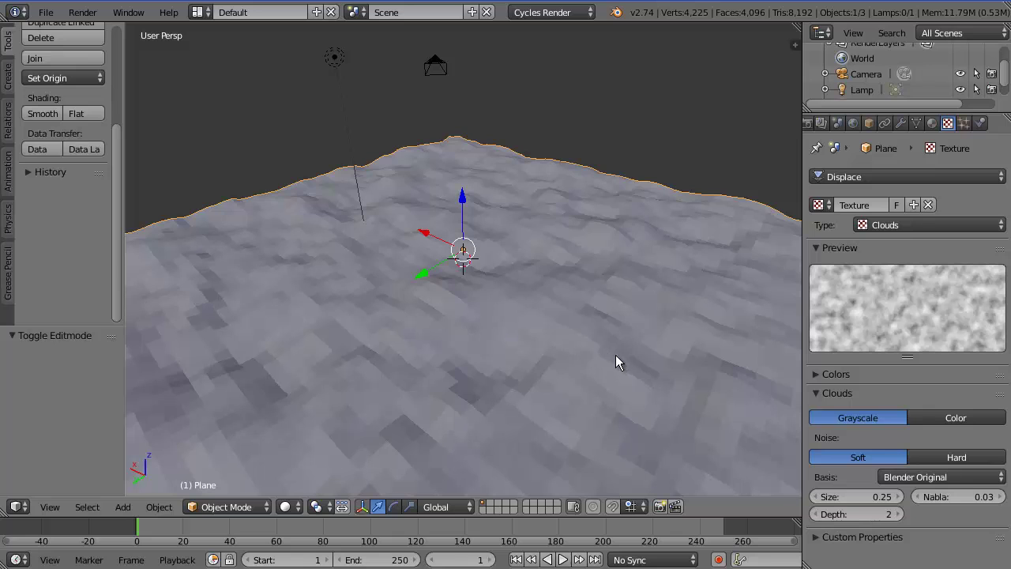
pyautogui.scroll(-3, 606, 329)
pyautogui.moveTo(596, 329); pyautogui.dragTo(541, 309, button='middle')
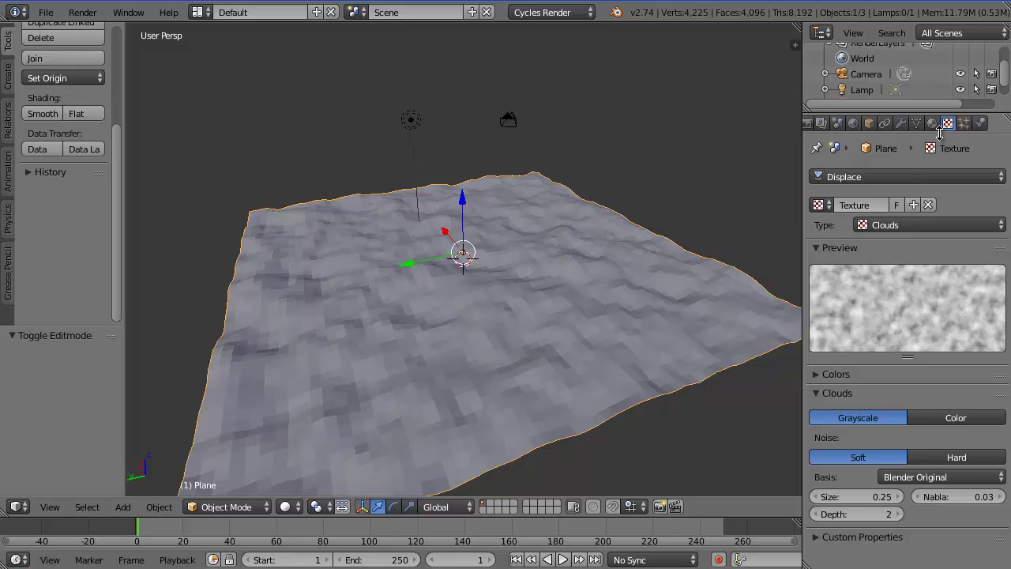
# - Add a Subdivision Surface modifier to the plane with 3 subdivisions for both view and render
pyautogui.click(902, 124)
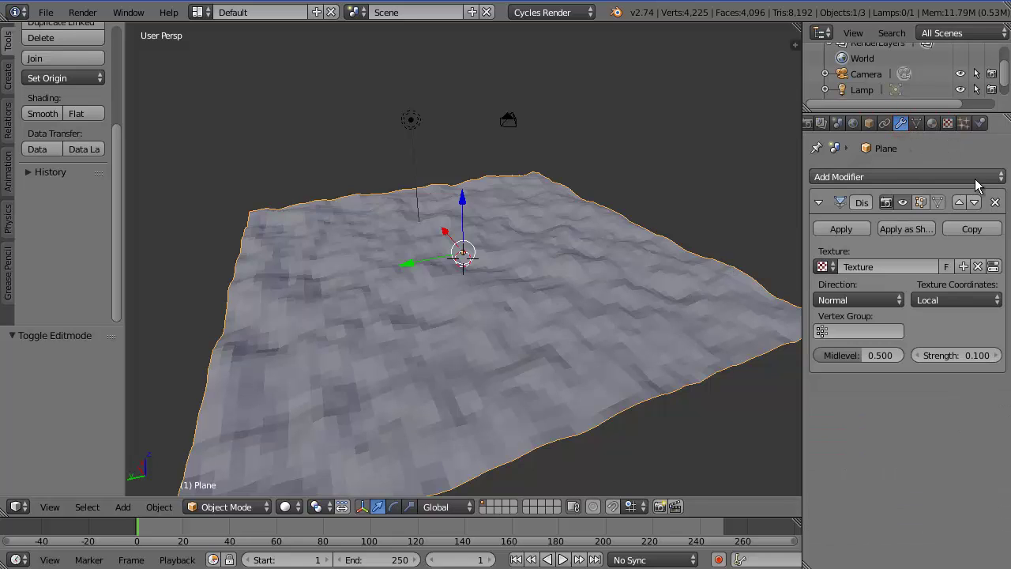
pyautogui.click(948, 175)
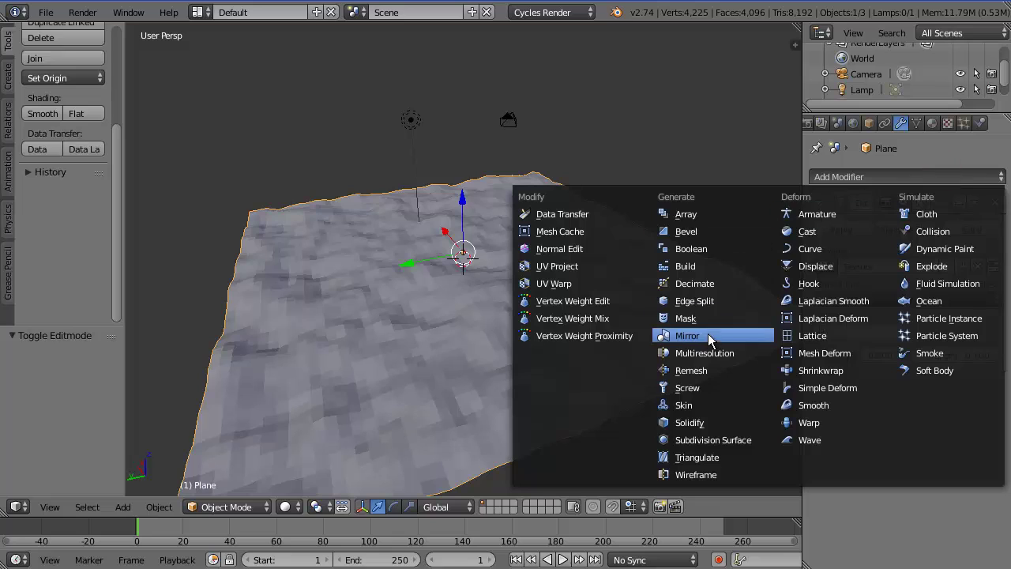
pyautogui.click(706, 440)
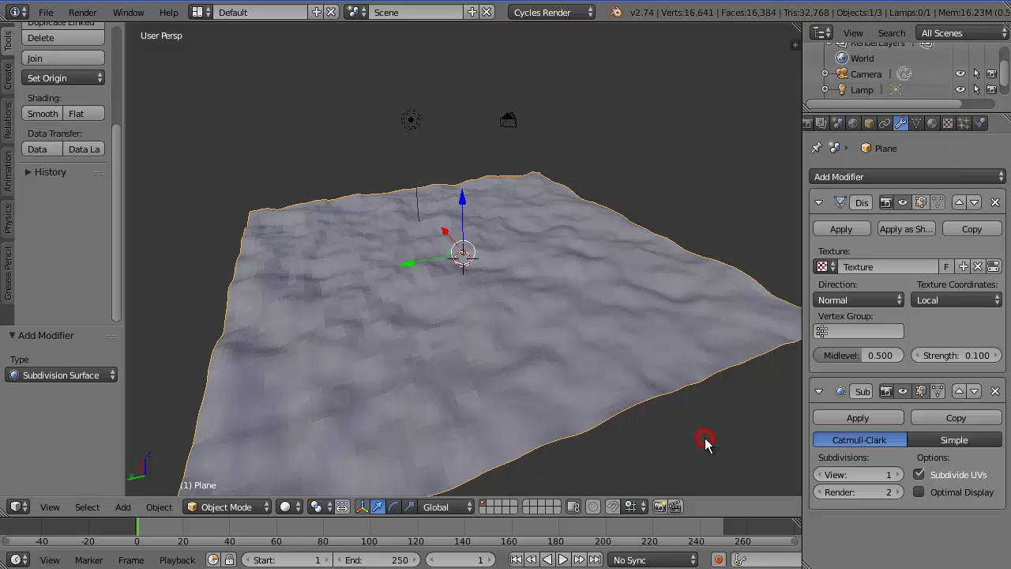
pyautogui.click(899, 474)
pyautogui.click(898, 474)
pyautogui.click(899, 491)
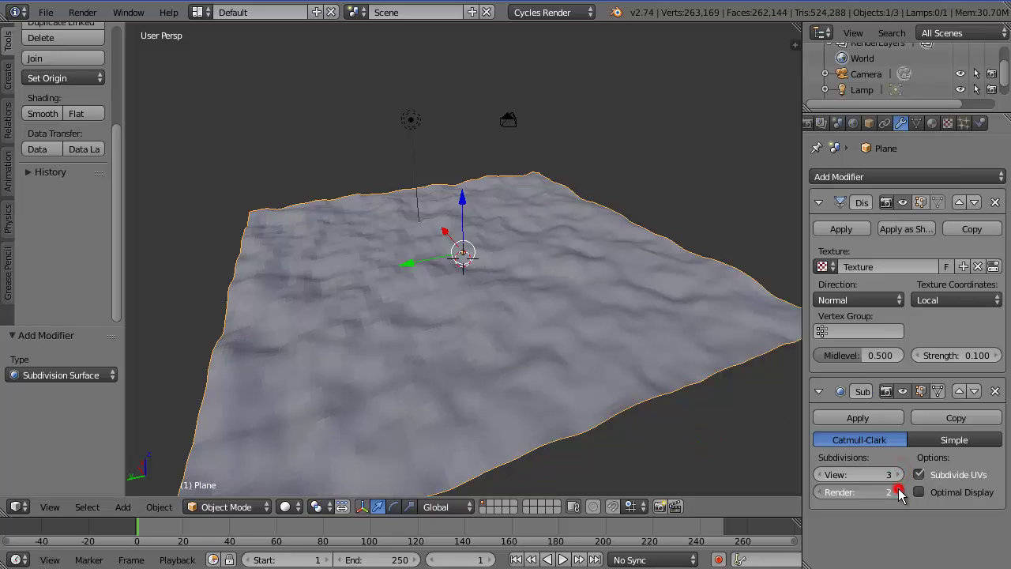
# - Apply smooth shading to the plane and inspect the surface up close
pyautogui.scroll(5, 51, 77)
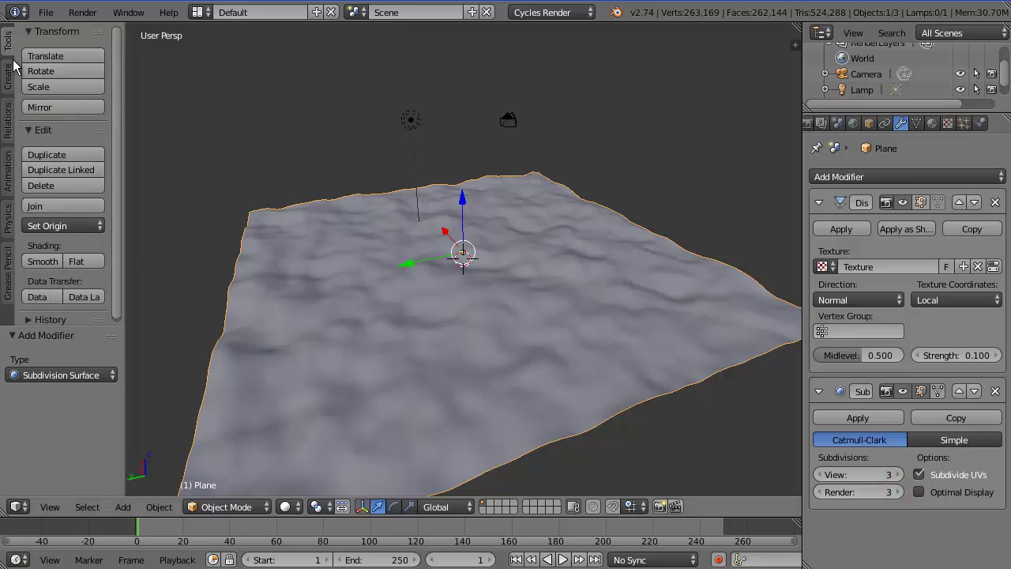
pyautogui.click(43, 261)
pyautogui.moveTo(512, 329); pyautogui.dragTo(535, 280, button='middle')
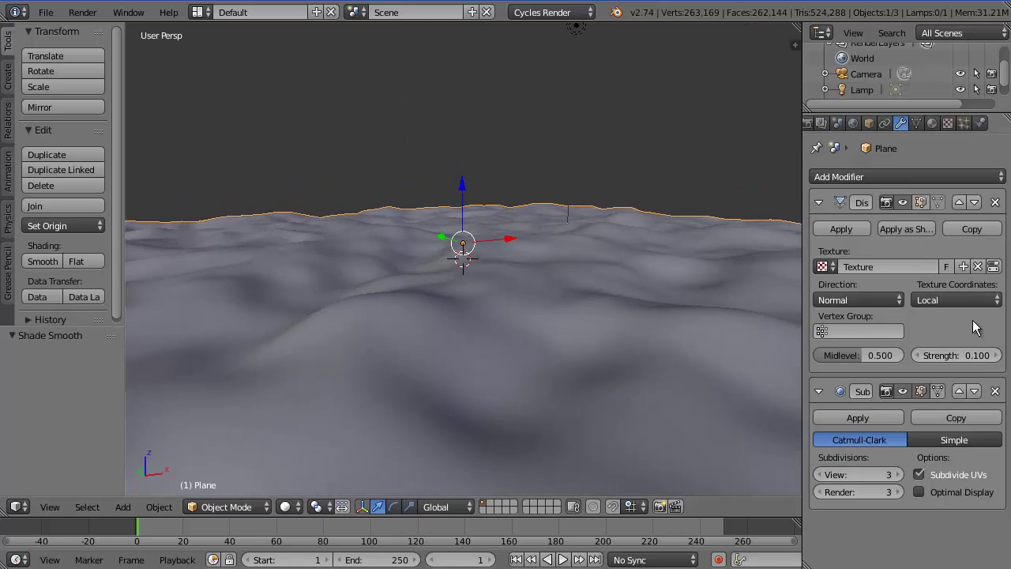
# - Try a Displace strength of 0, set it to 0.2, and inspect the terrain from different distances
pyautogui.click(917, 355)
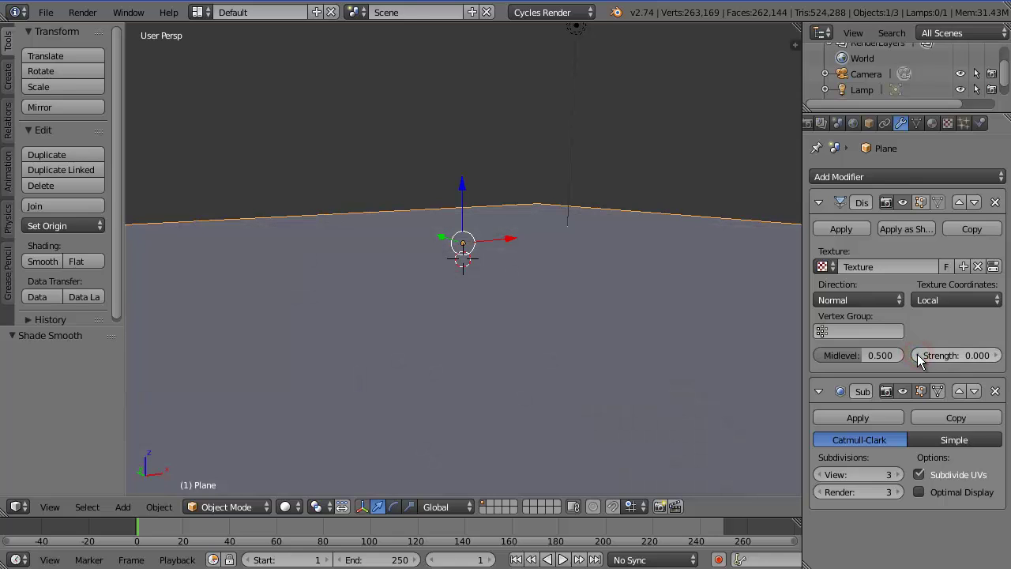
pyautogui.click(998, 356)
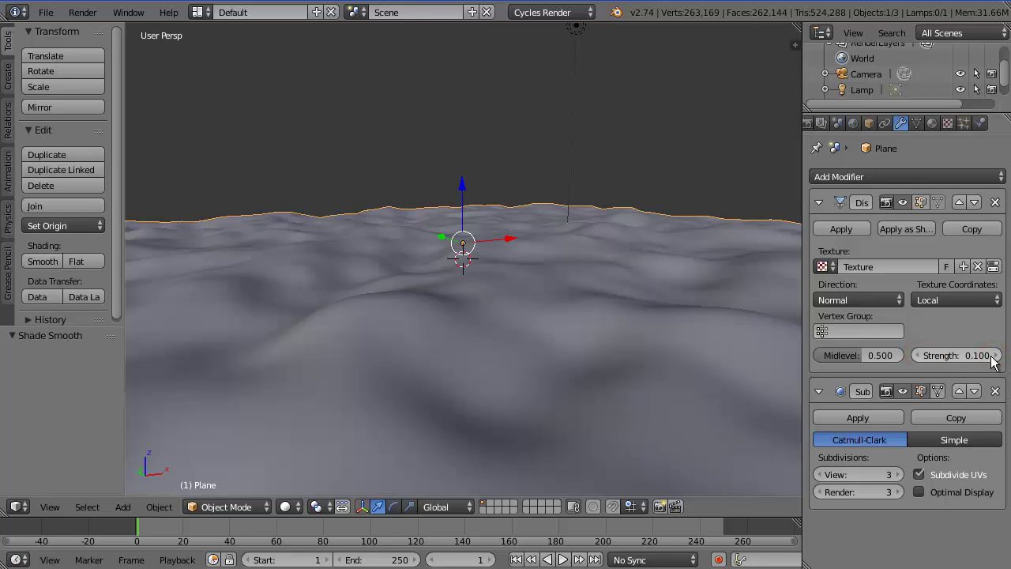
pyautogui.click(998, 356)
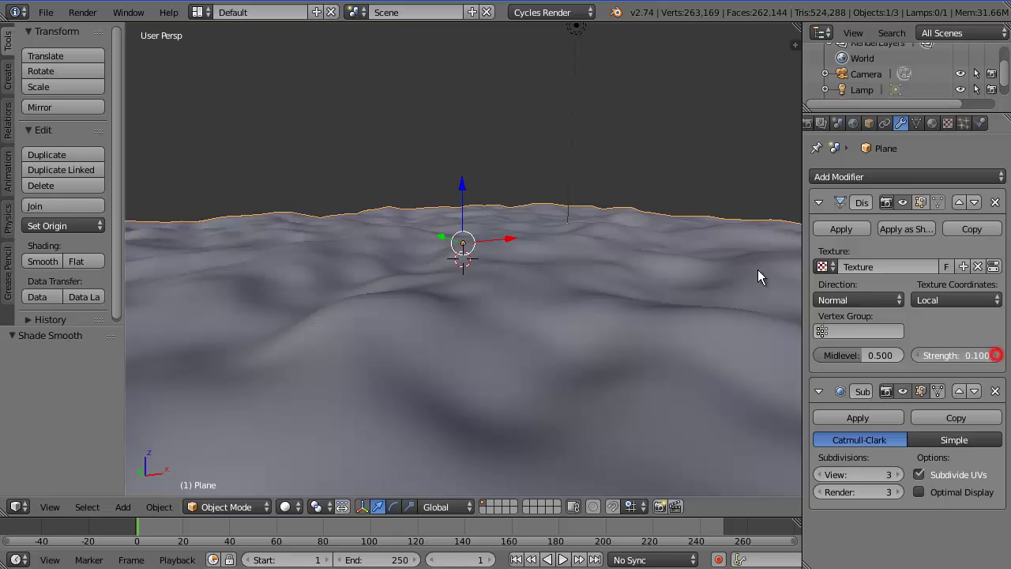
pyautogui.moveTo(522, 252); pyautogui.dragTo(478, 262, button='middle')
pyautogui.scroll(-4, 504, 272)
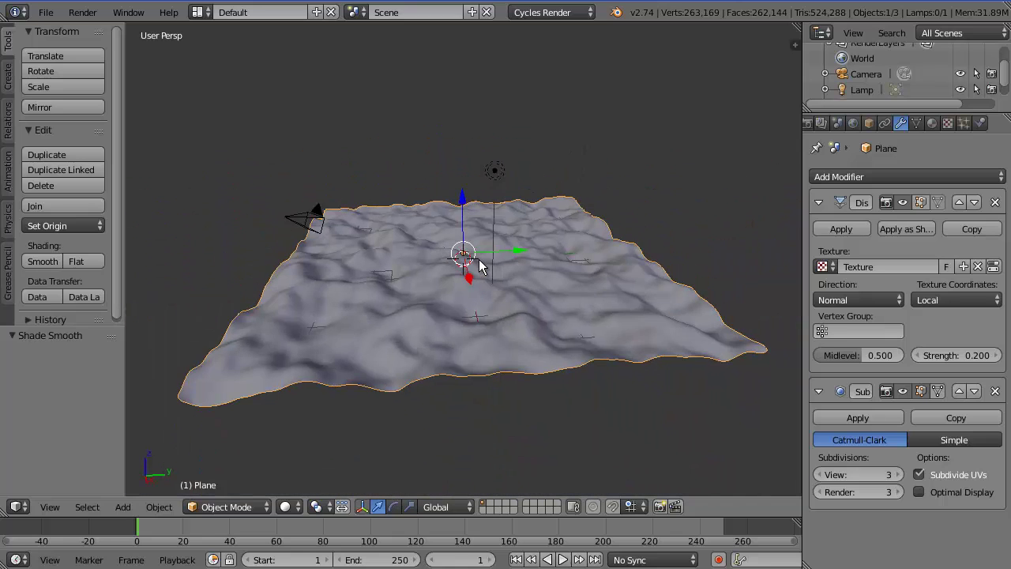
pyautogui.scroll(4, 478, 262)
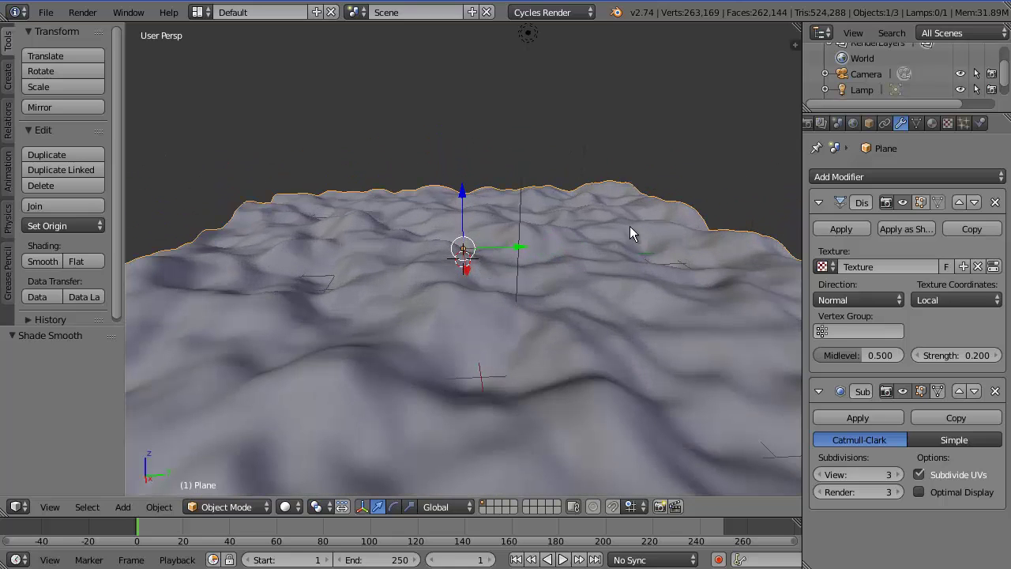
# - Lower the Displace modifier's strength by one increment
pyautogui.click(920, 355)
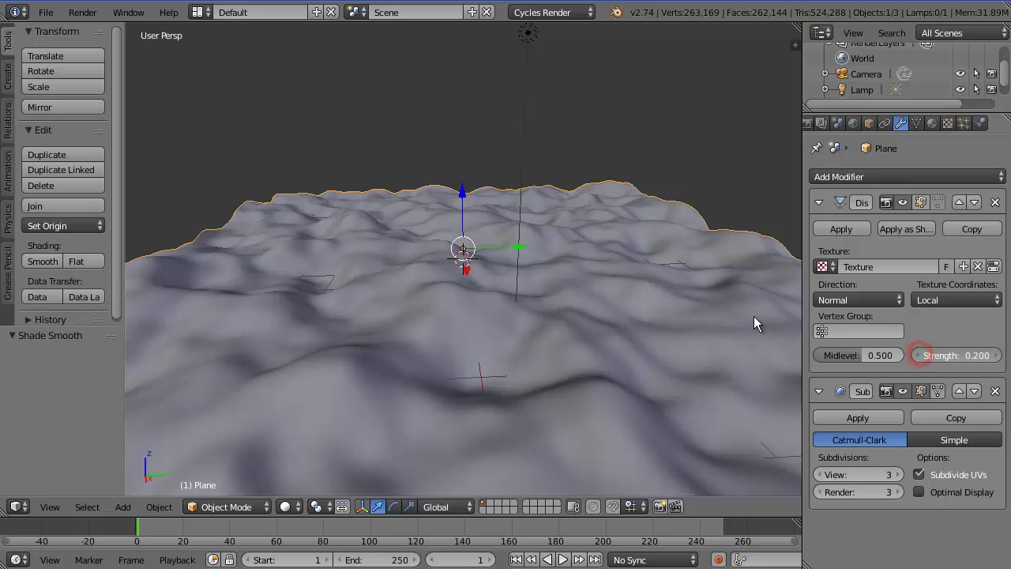